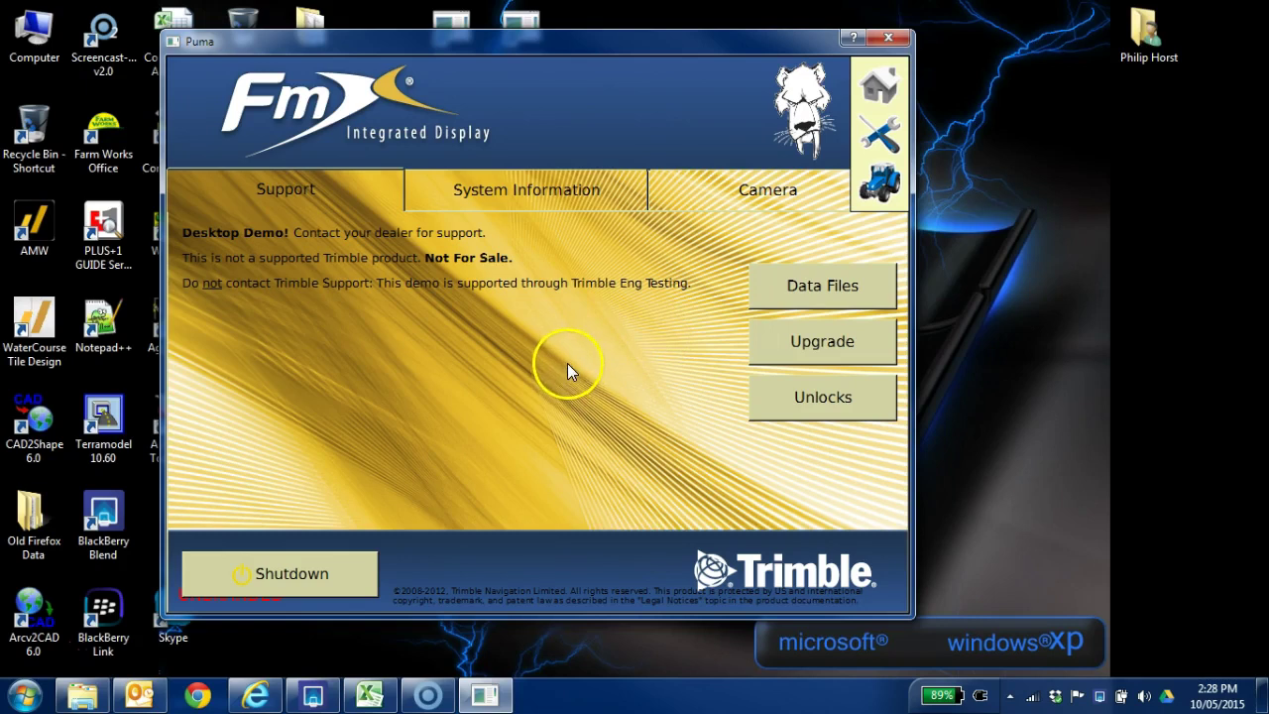
# - Accept the current equipment configuration, open Test Field with the tile event, and show the drainage survey controls
pyautogui.click(880, 183)
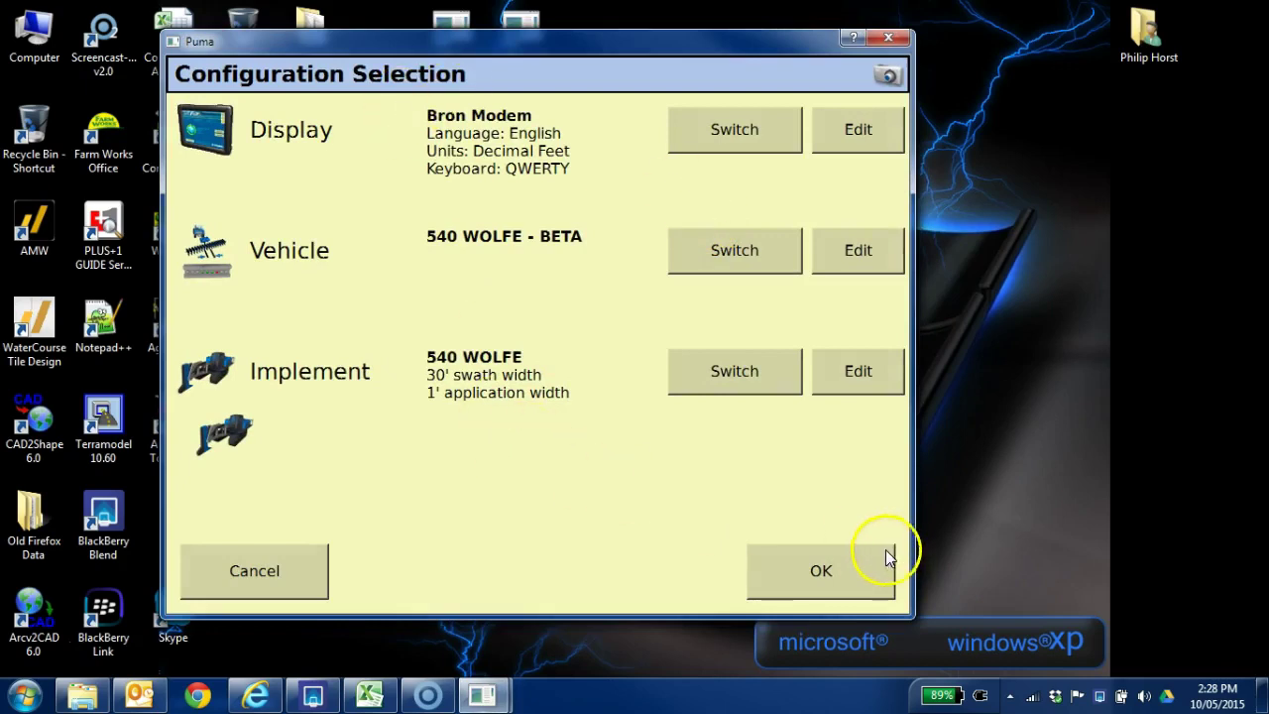
pyautogui.click(856, 564)
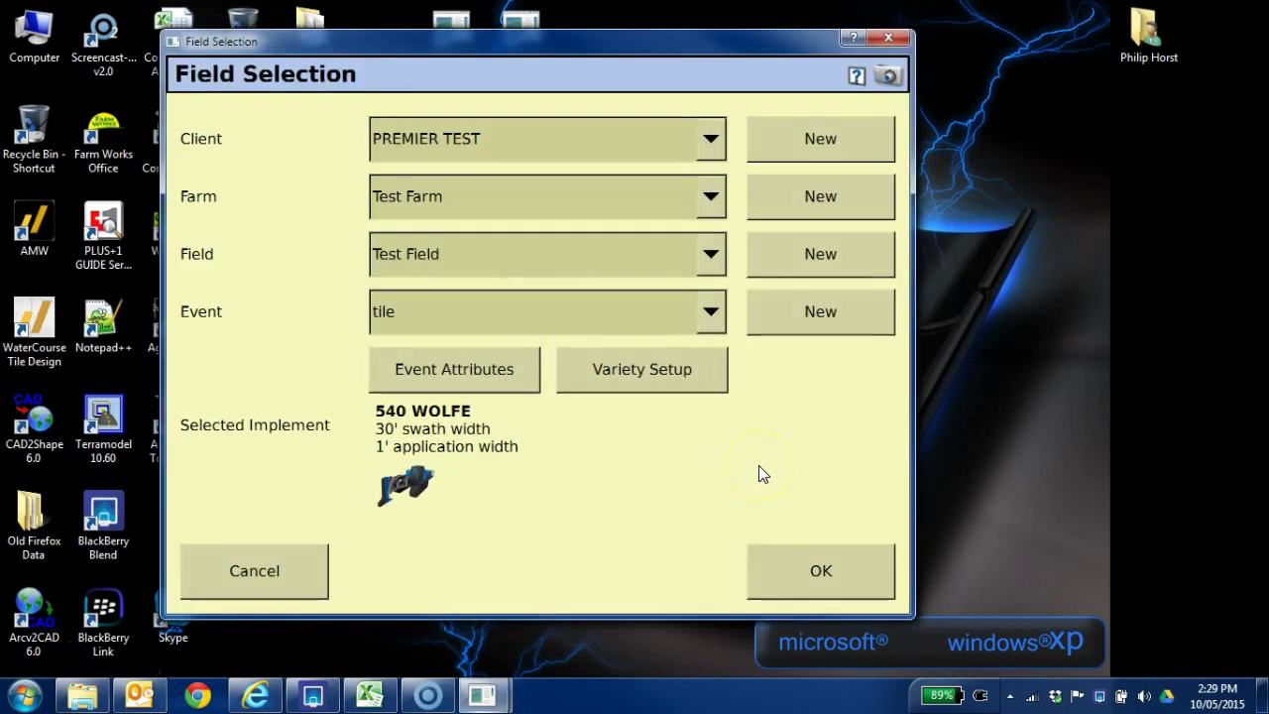
pyautogui.click(827, 563)
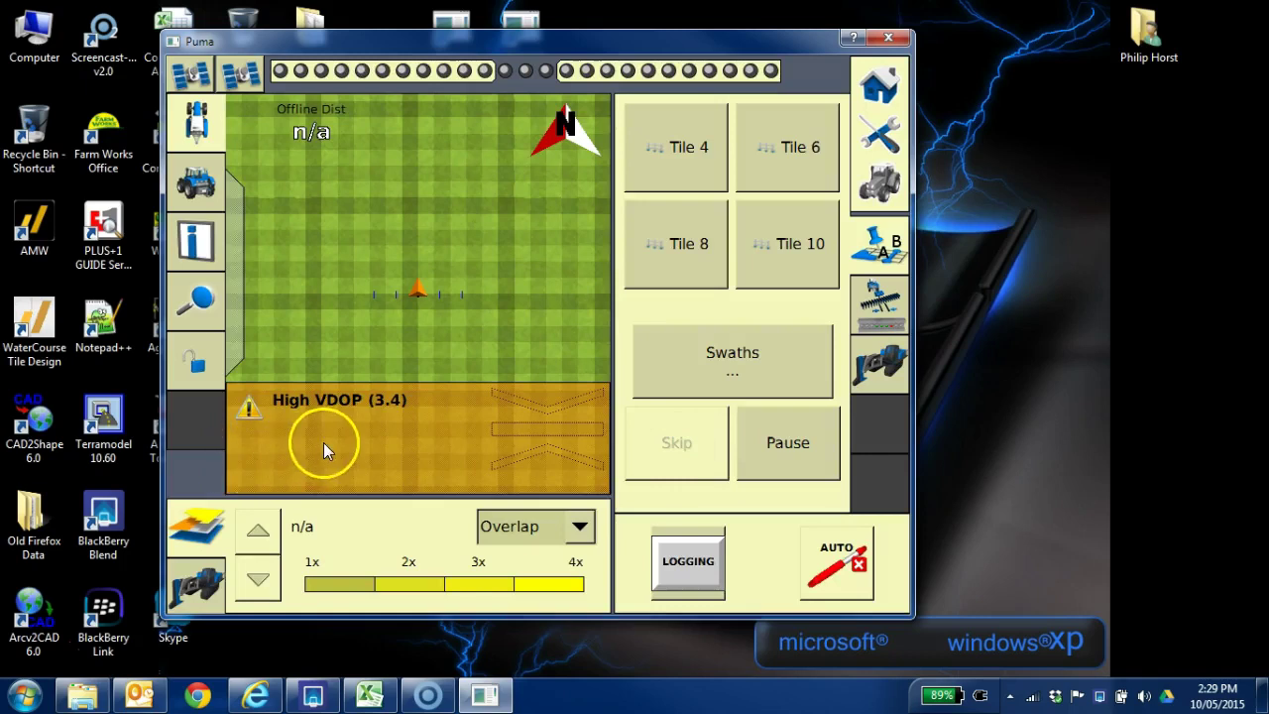
pyautogui.click(323, 450)
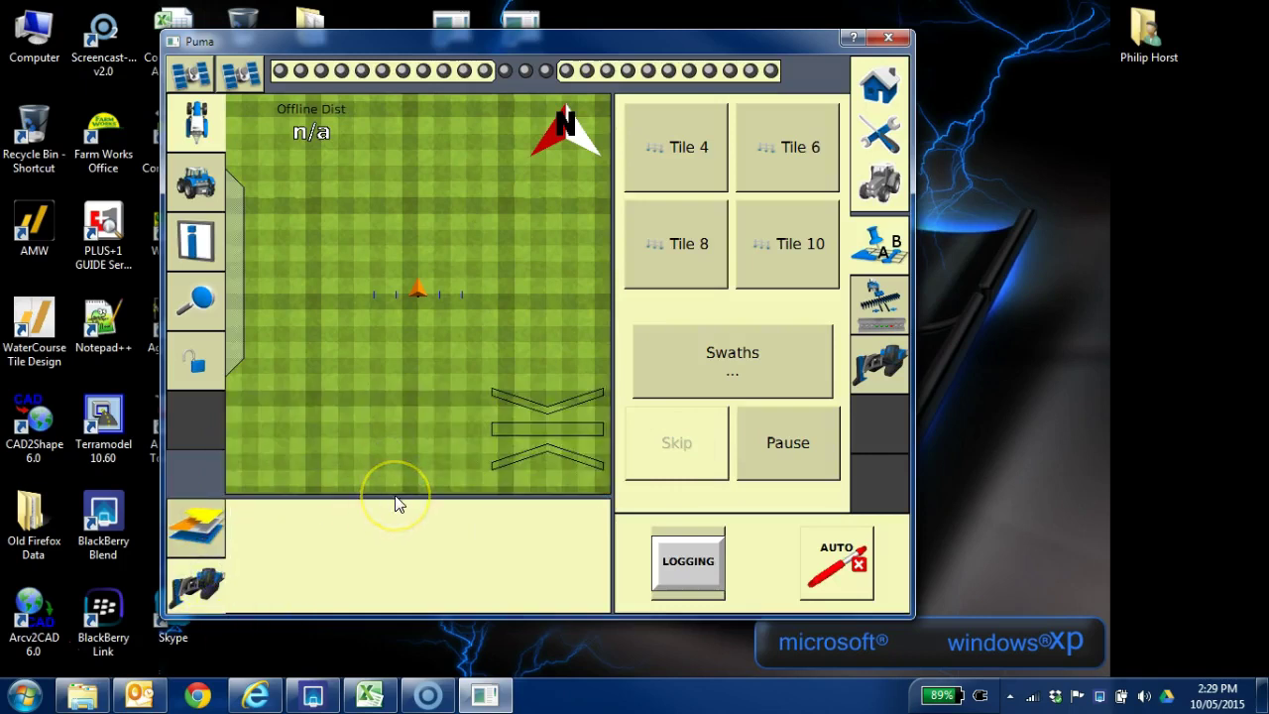
pyautogui.click(893, 347)
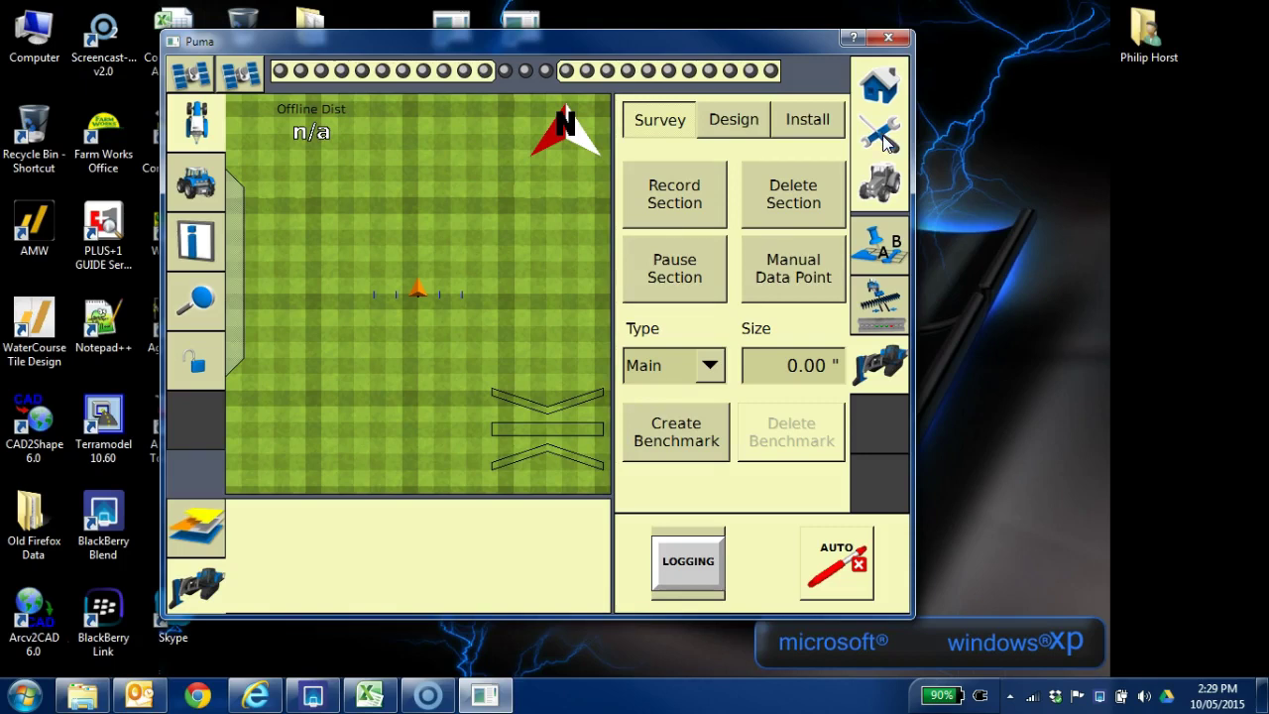
# - Check the WM-Drain drainage diagnostics from the configuration and return to the field screen
pyautogui.click(885, 140)
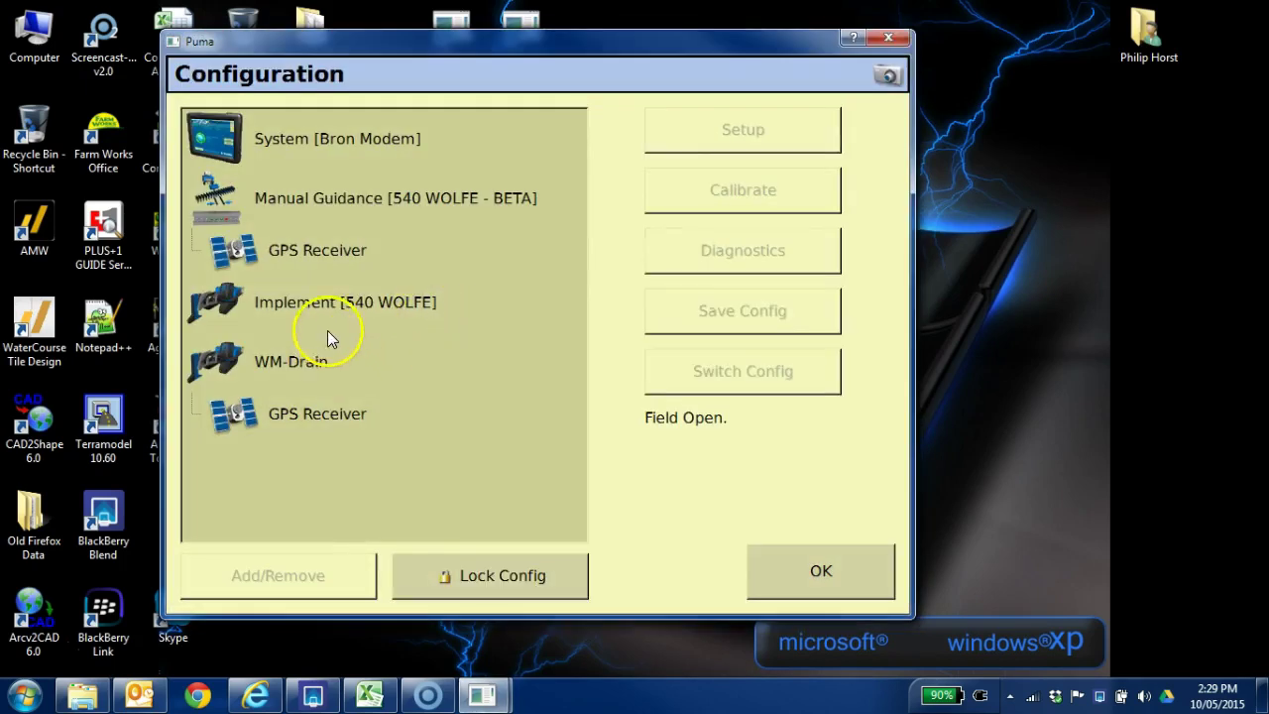
pyautogui.click(296, 361)
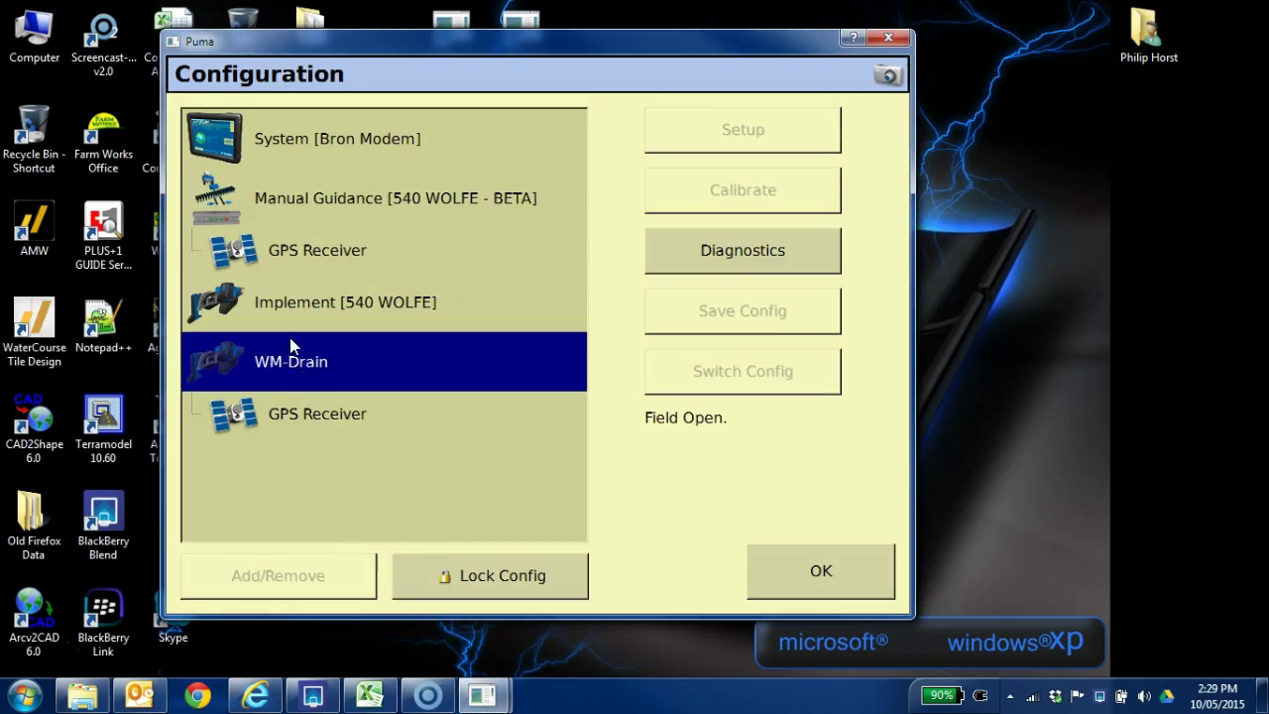
pyautogui.click(292, 344)
pyautogui.click(740, 251)
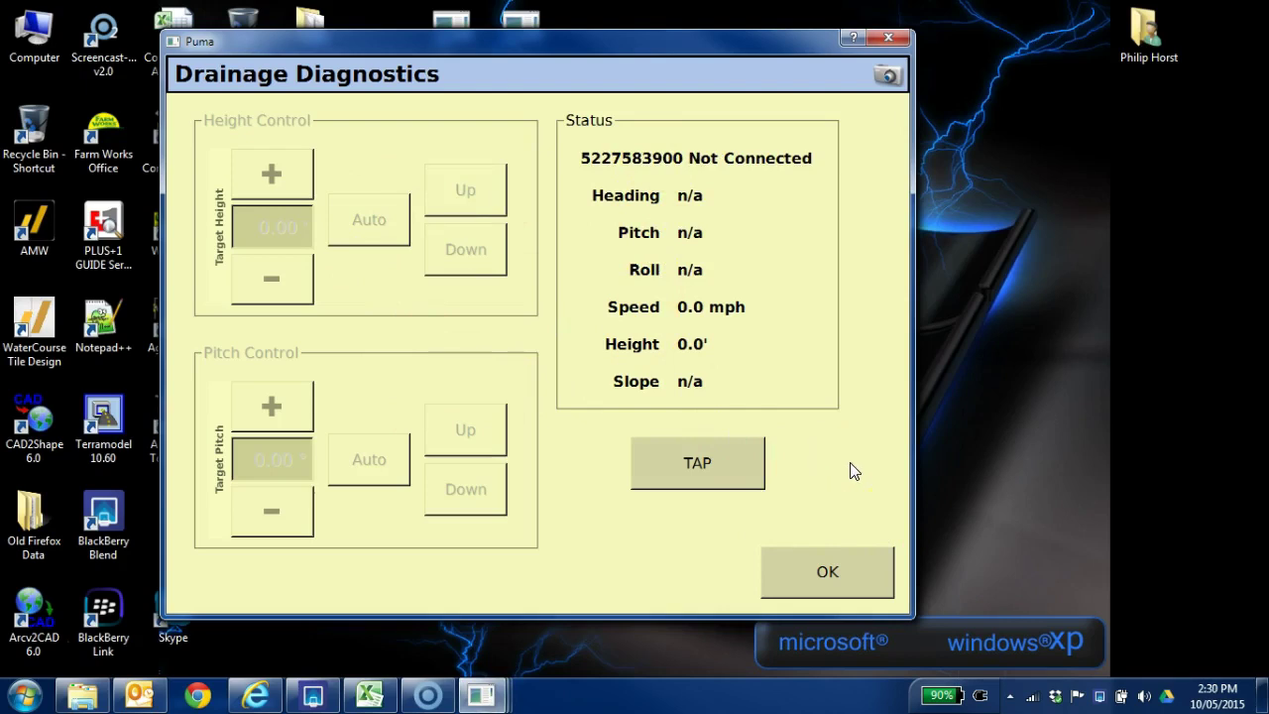
pyautogui.click(833, 568)
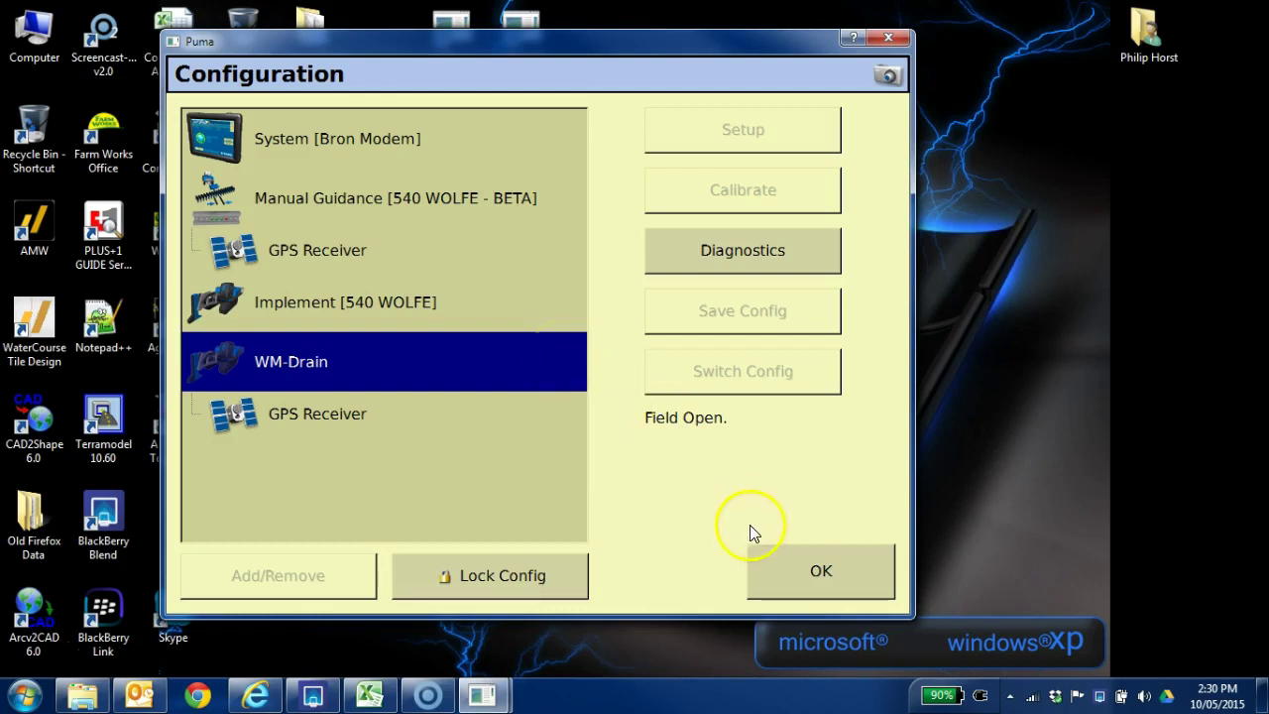
pyautogui.click(874, 585)
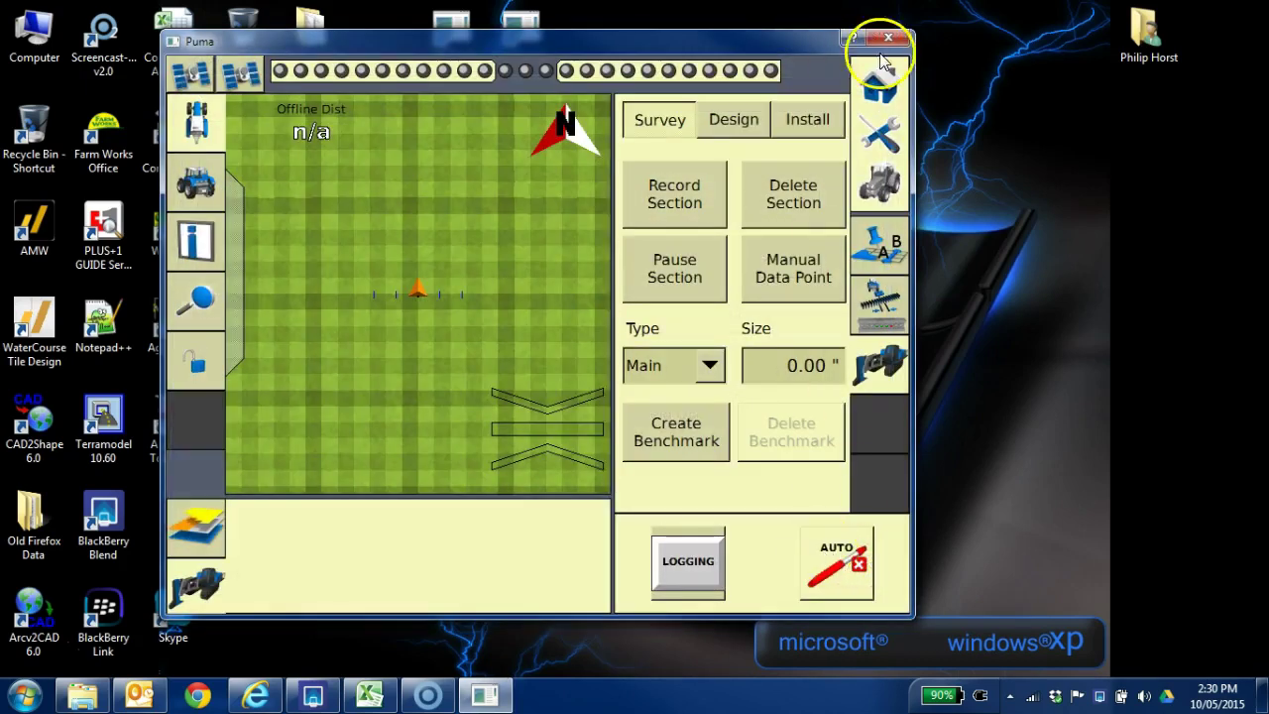
# - Close the open field and return to the home screen
pyautogui.click(880, 84)
pyautogui.click(535, 422)
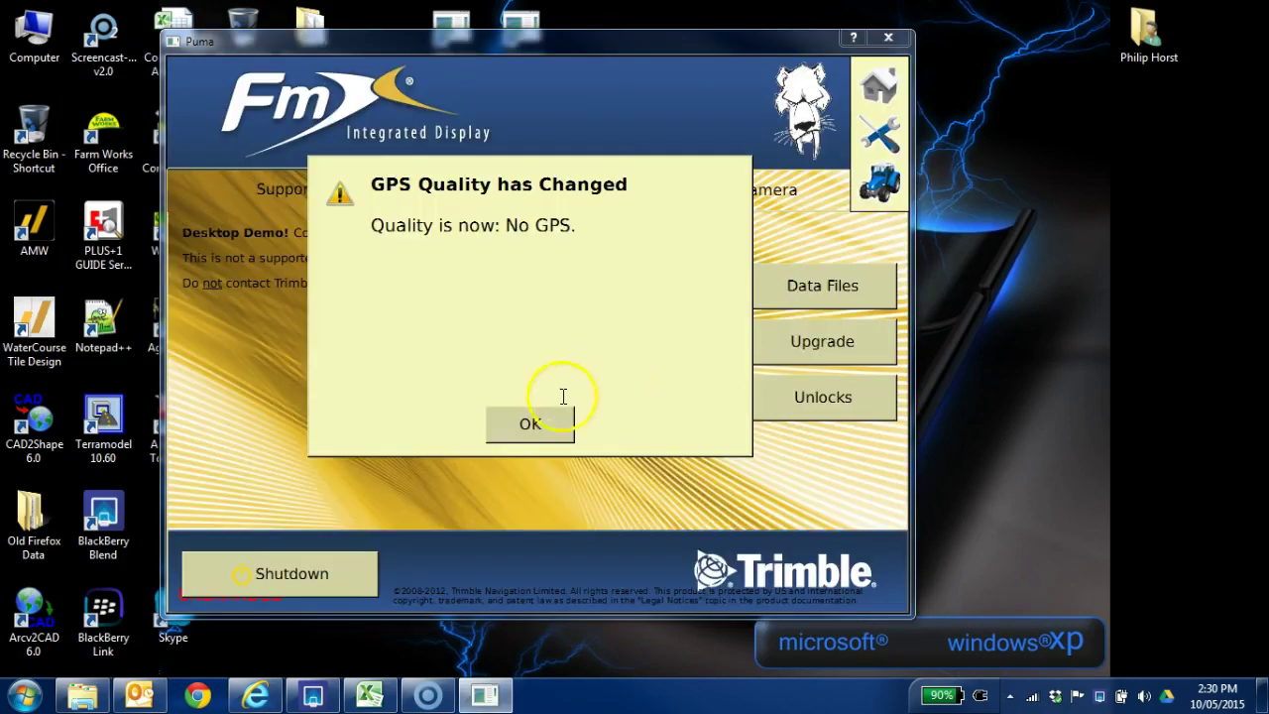
pyautogui.click(533, 424)
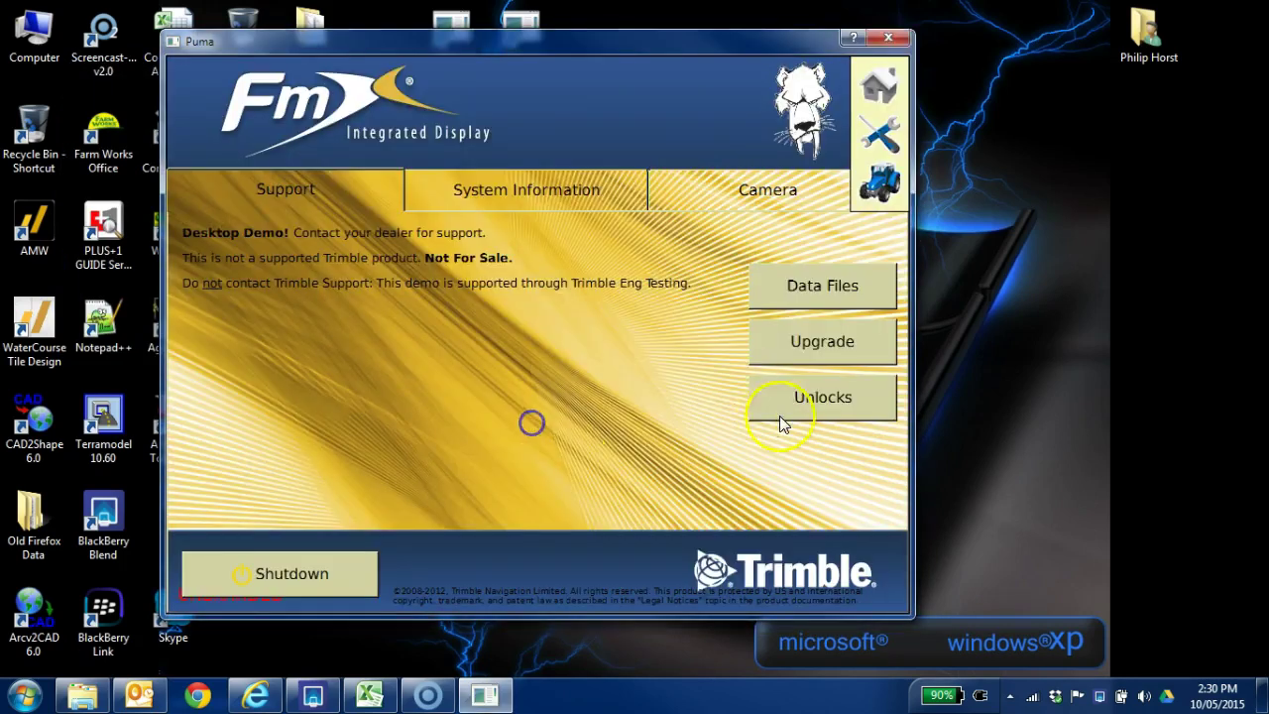
# - Open the WM-Drain setup and look over its control type and slope sensor choices
pyautogui.click(879, 134)
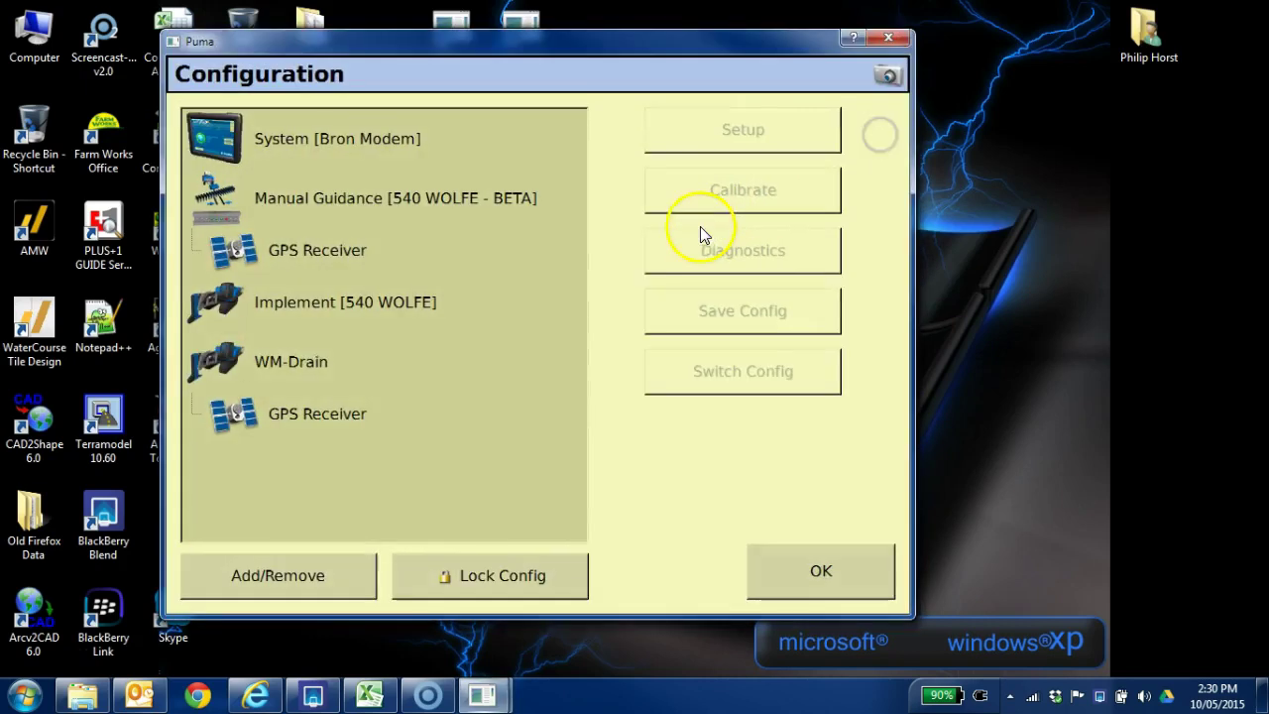
pyautogui.click(323, 359)
pyautogui.click(753, 147)
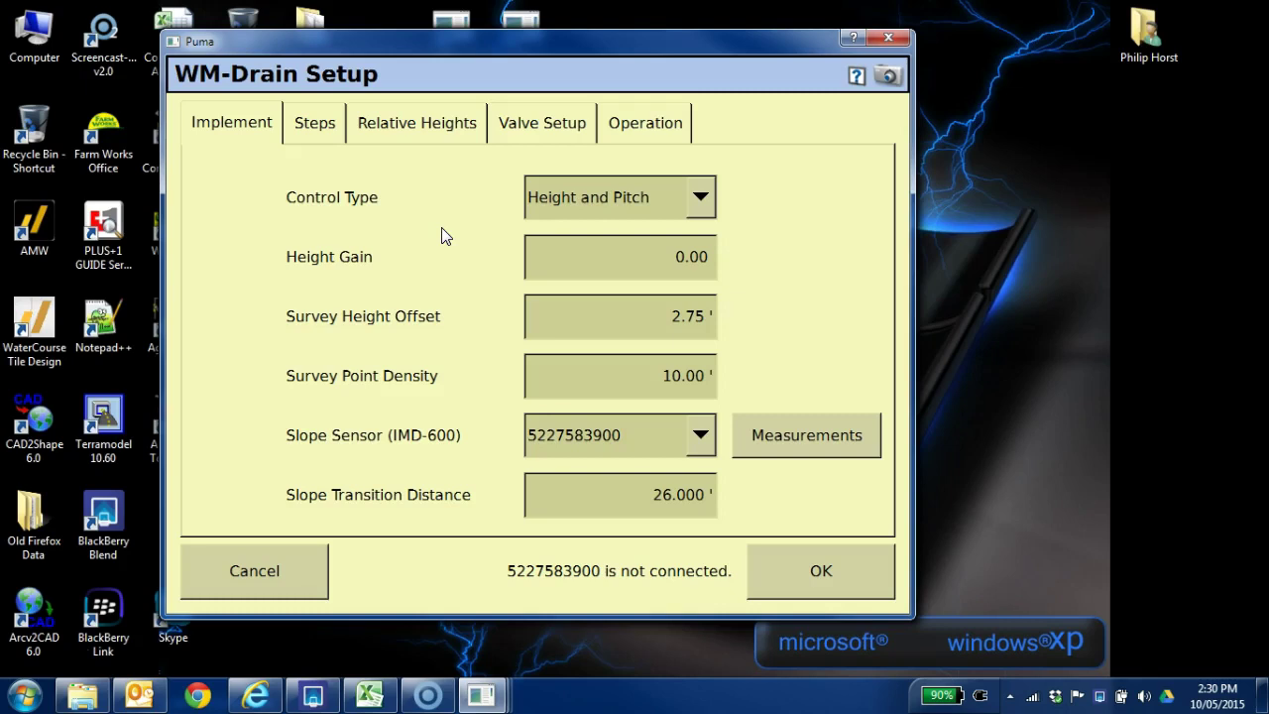
pyautogui.click(628, 216)
pyautogui.click(706, 449)
pyautogui.click(699, 437)
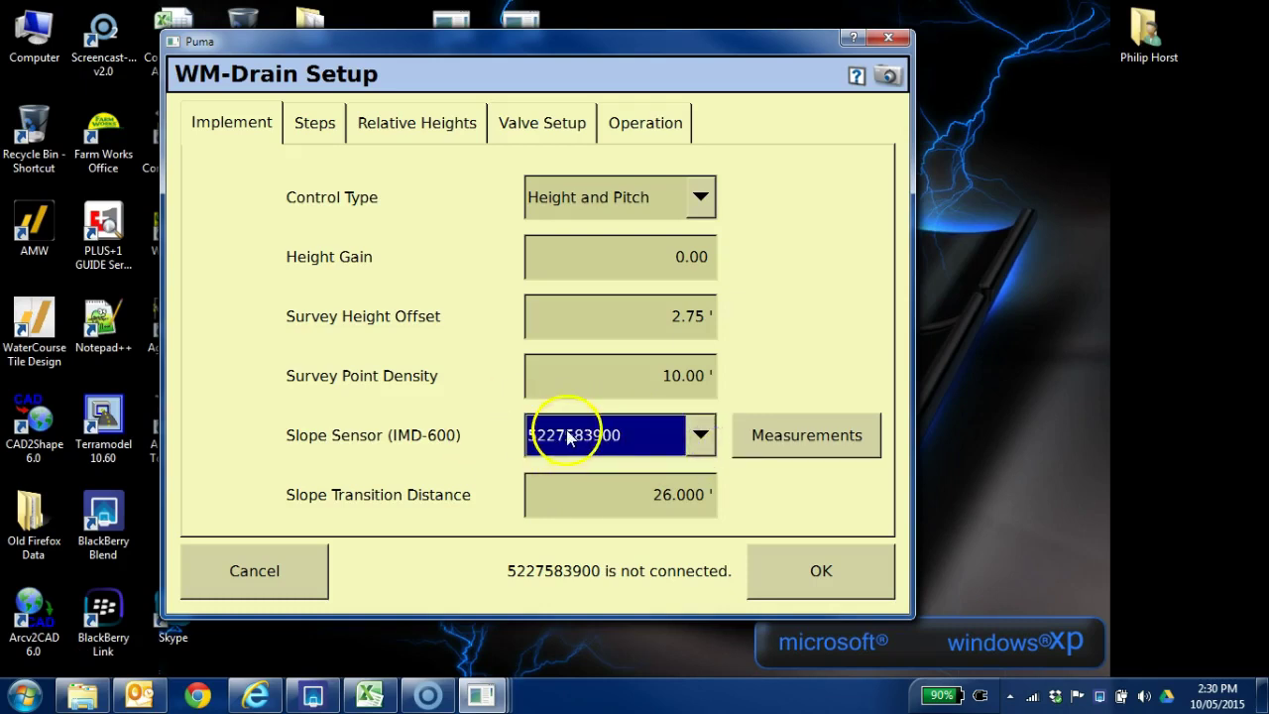
# - Set the antenna's vertical offset in the tile plow measurements to 17.25 feet
pyautogui.click(809, 437)
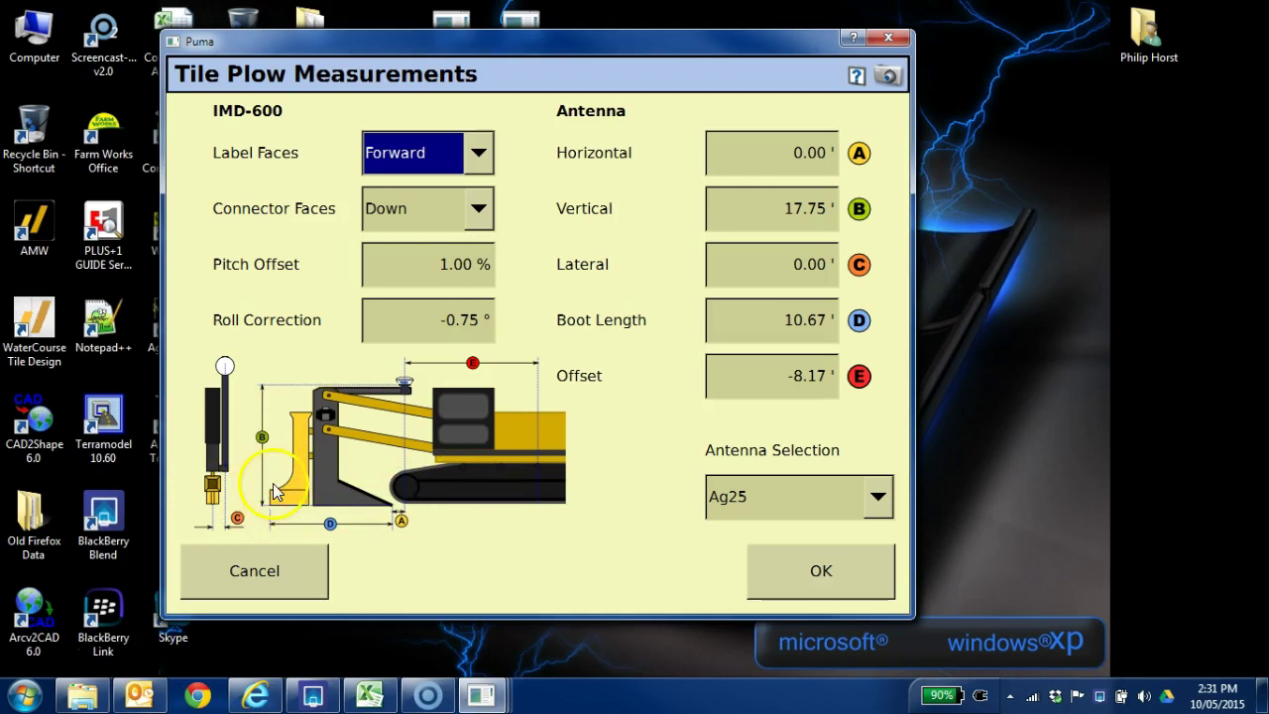
pyautogui.click(779, 210)
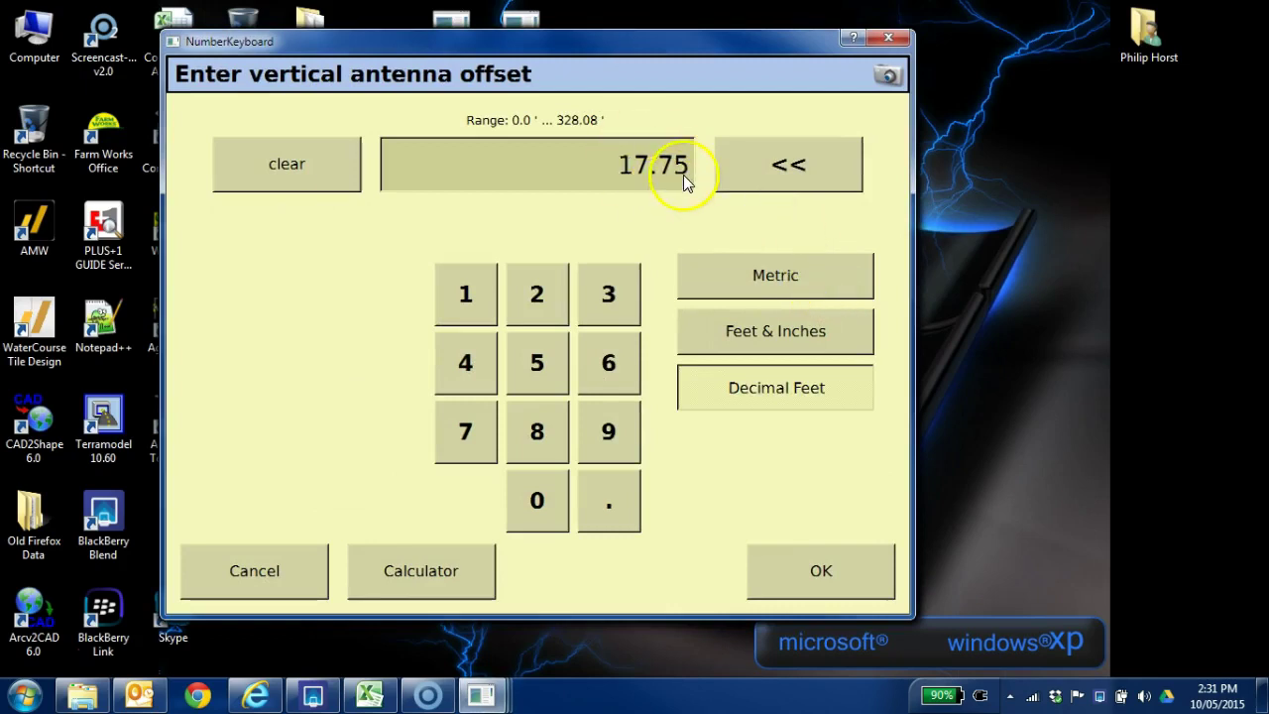
pyautogui.moveTo(603, 159); pyautogui.dragTo(742, 166)
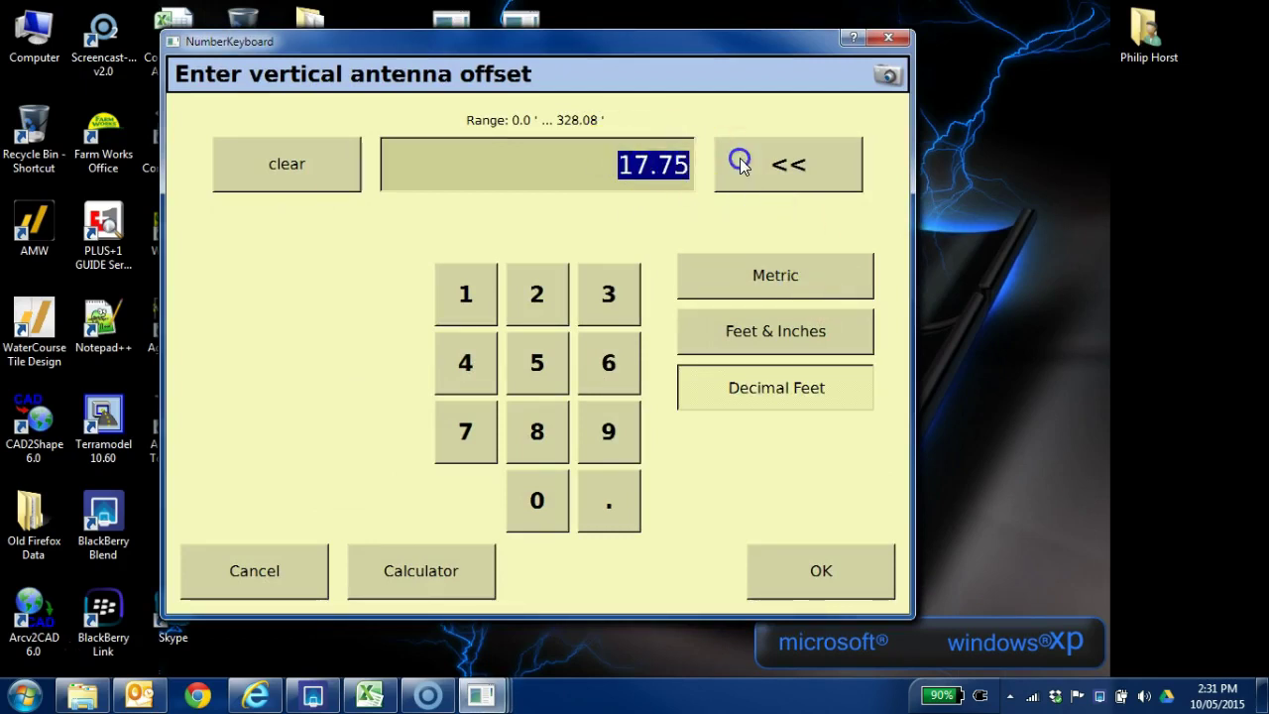
pyautogui.click(808, 156)
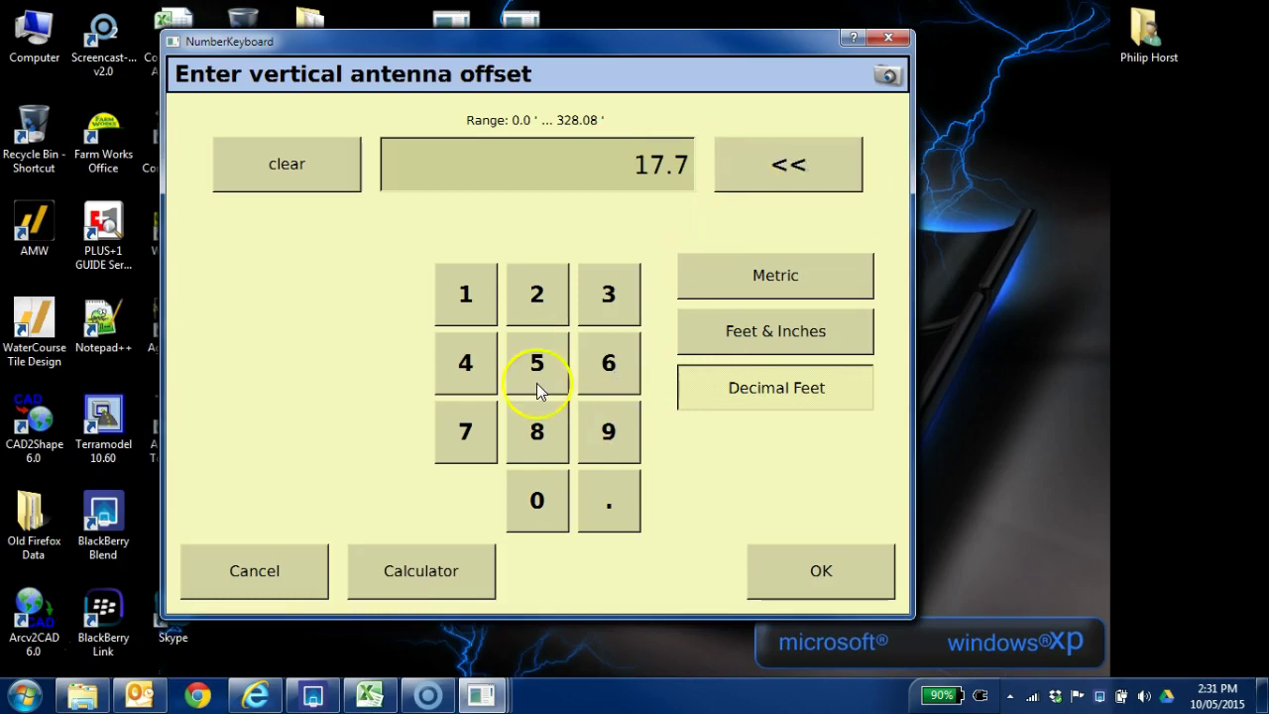
pyautogui.click(801, 170)
pyautogui.click(561, 355)
pyautogui.click(785, 162)
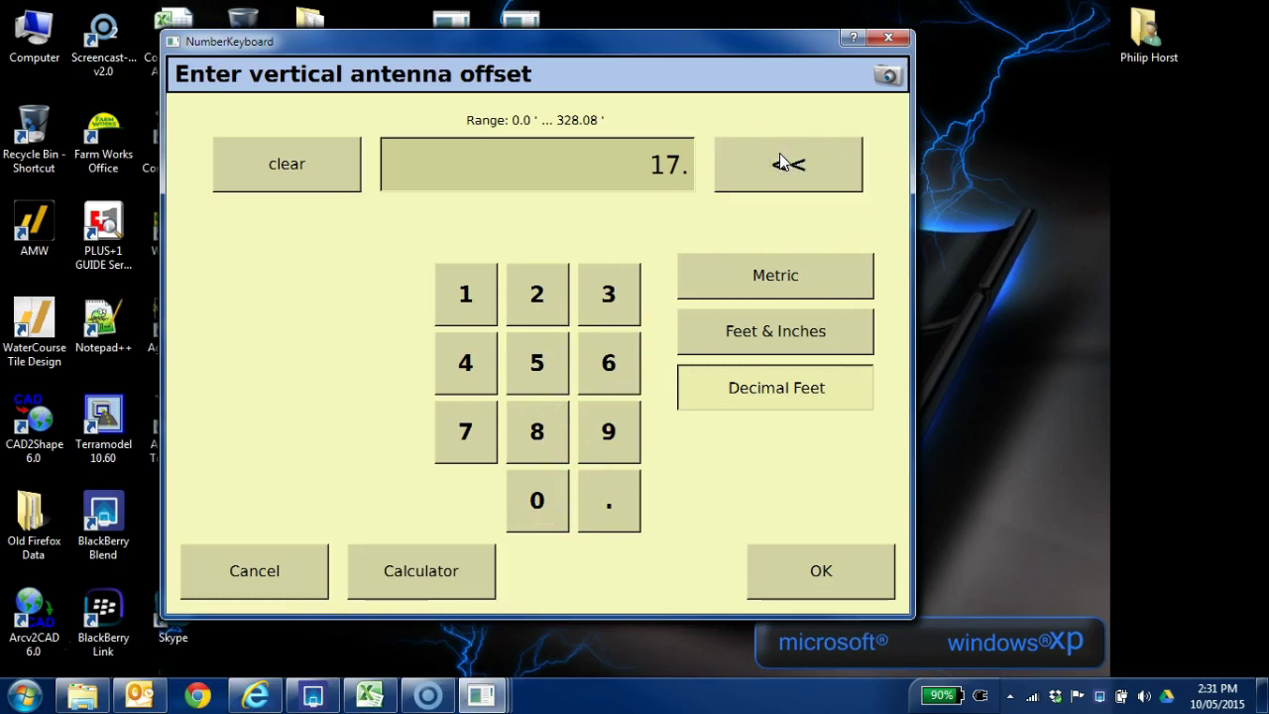
pyautogui.click(530, 293)
pyautogui.click(524, 368)
pyautogui.click(825, 557)
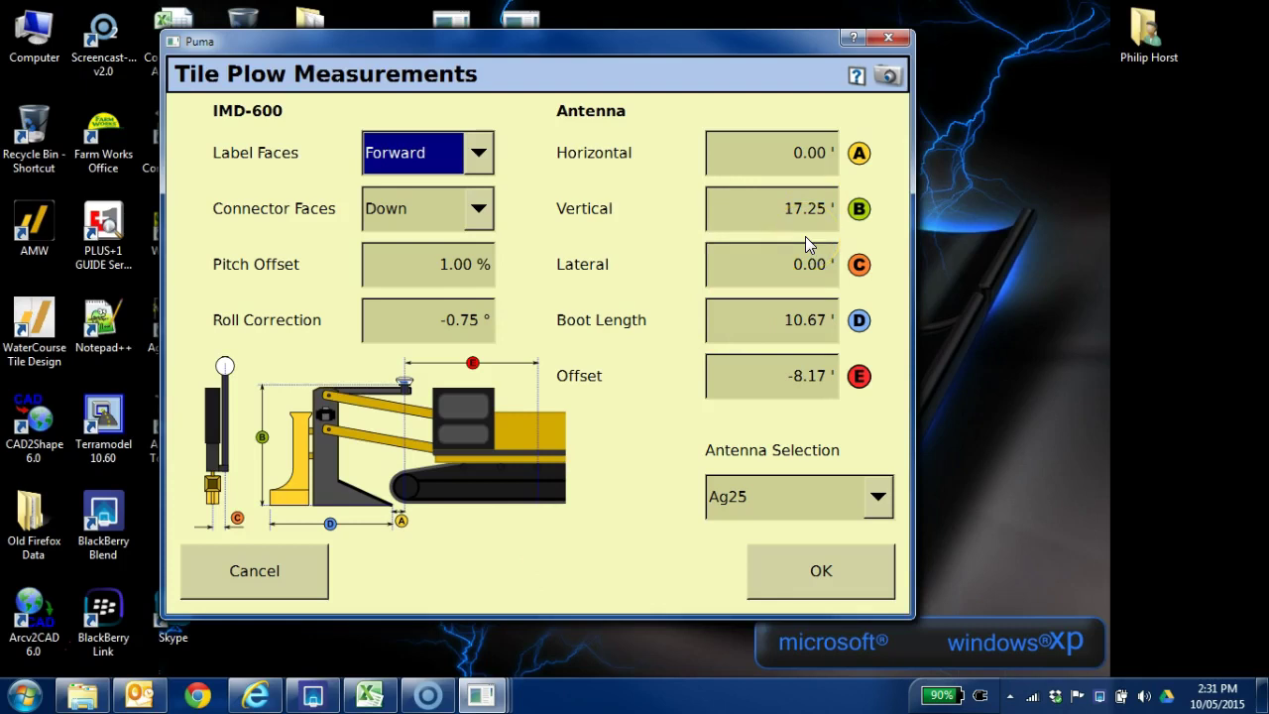
pyautogui.click(836, 562)
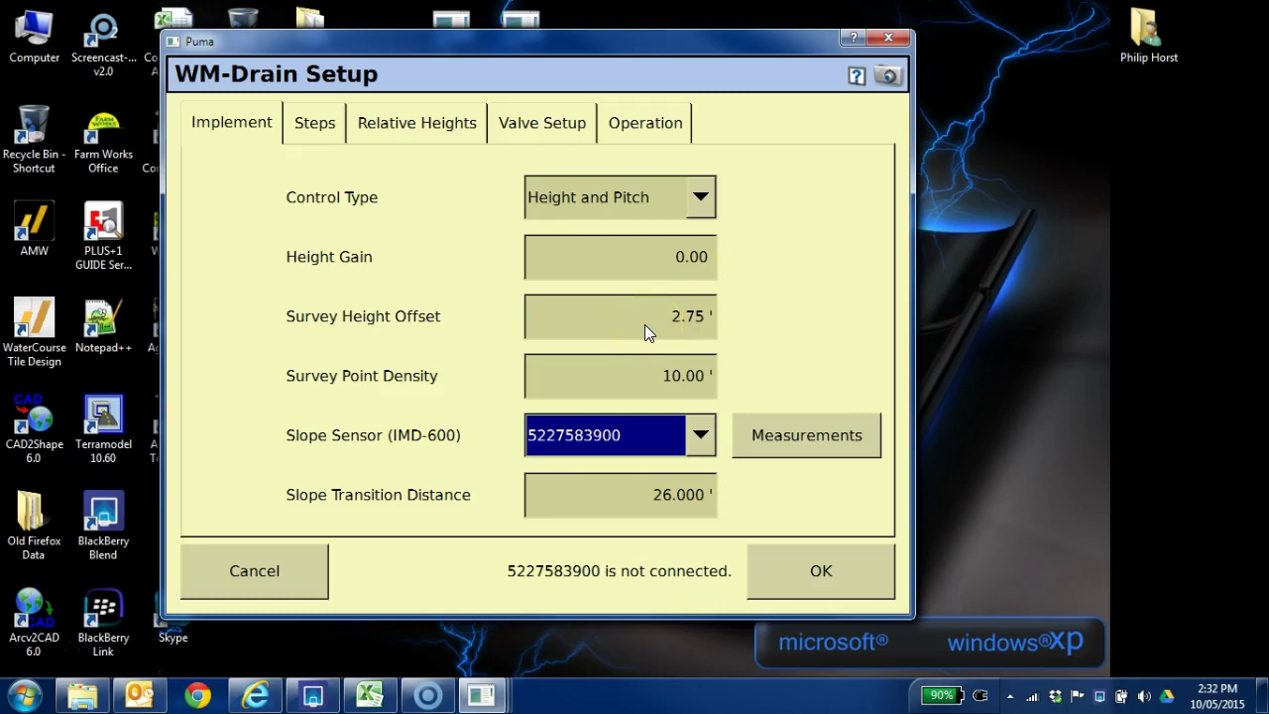
# - Set the WM-Drain survey height offset to 3.25 feet
pyautogui.click(633, 323)
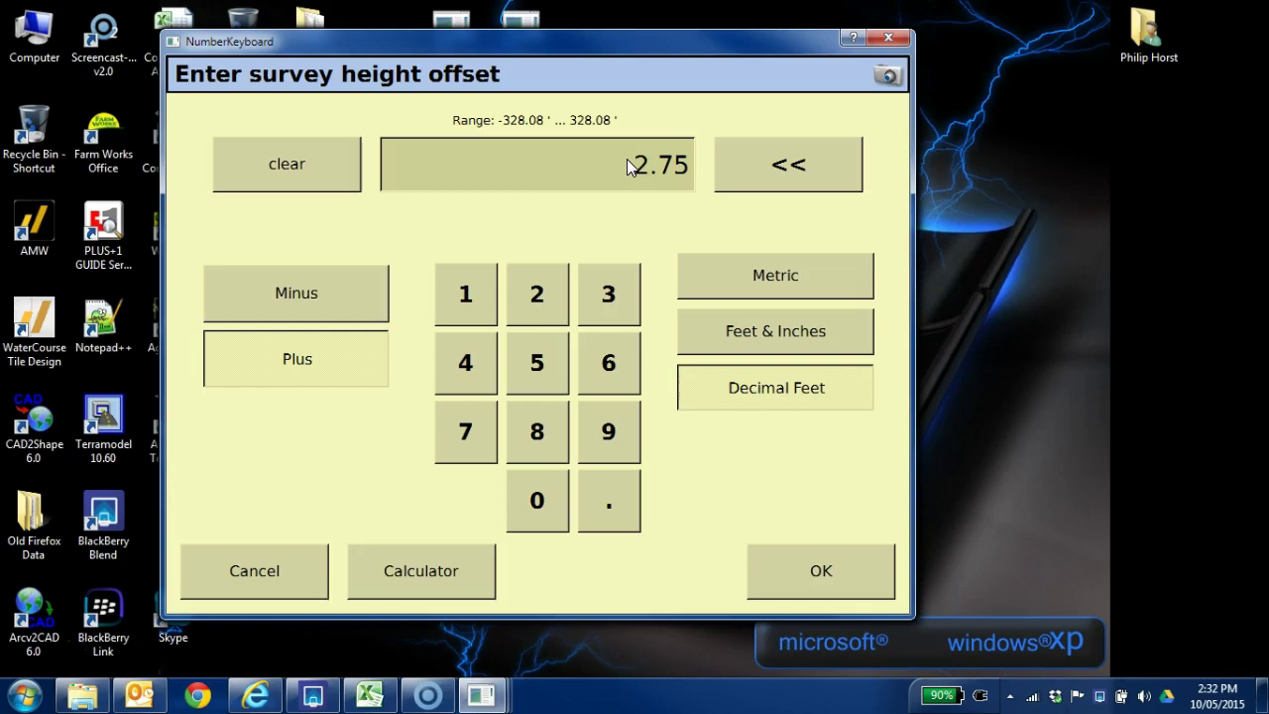
pyautogui.click(643, 165)
pyautogui.click(754, 164)
pyautogui.click(754, 165)
pyautogui.click(728, 164)
pyautogui.click(742, 165)
pyautogui.click(629, 289)
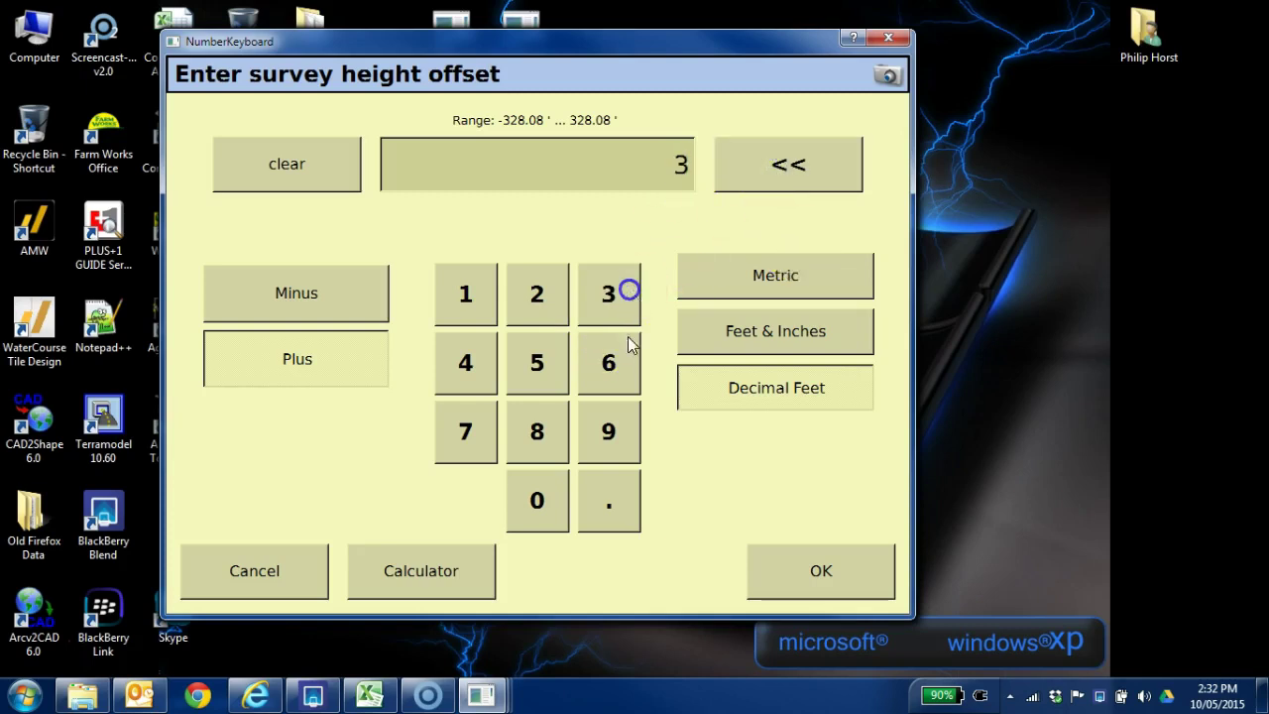
pyautogui.click(613, 508)
pyautogui.click(522, 291)
pyautogui.click(525, 334)
pyautogui.click(809, 561)
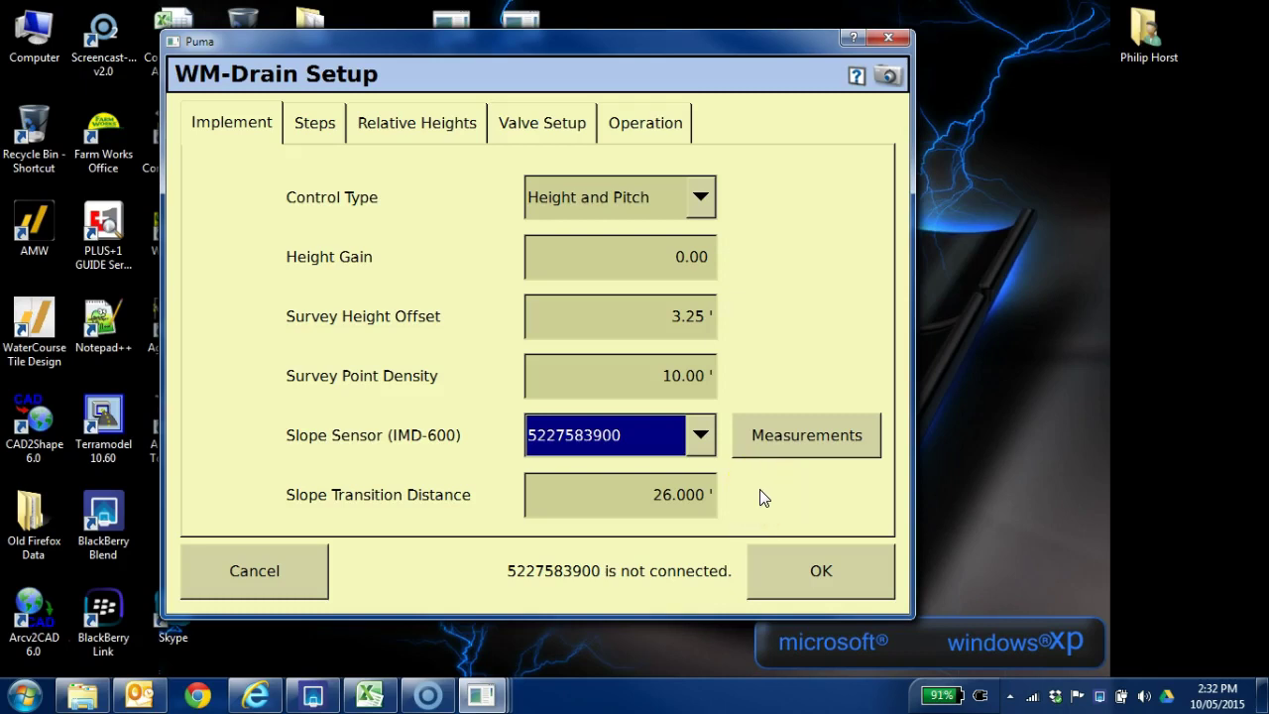
# - Recheck the tile plow measurements, and save the WM-Drain setup to return to the home screen
pyautogui.click(744, 479)
pyautogui.click(758, 439)
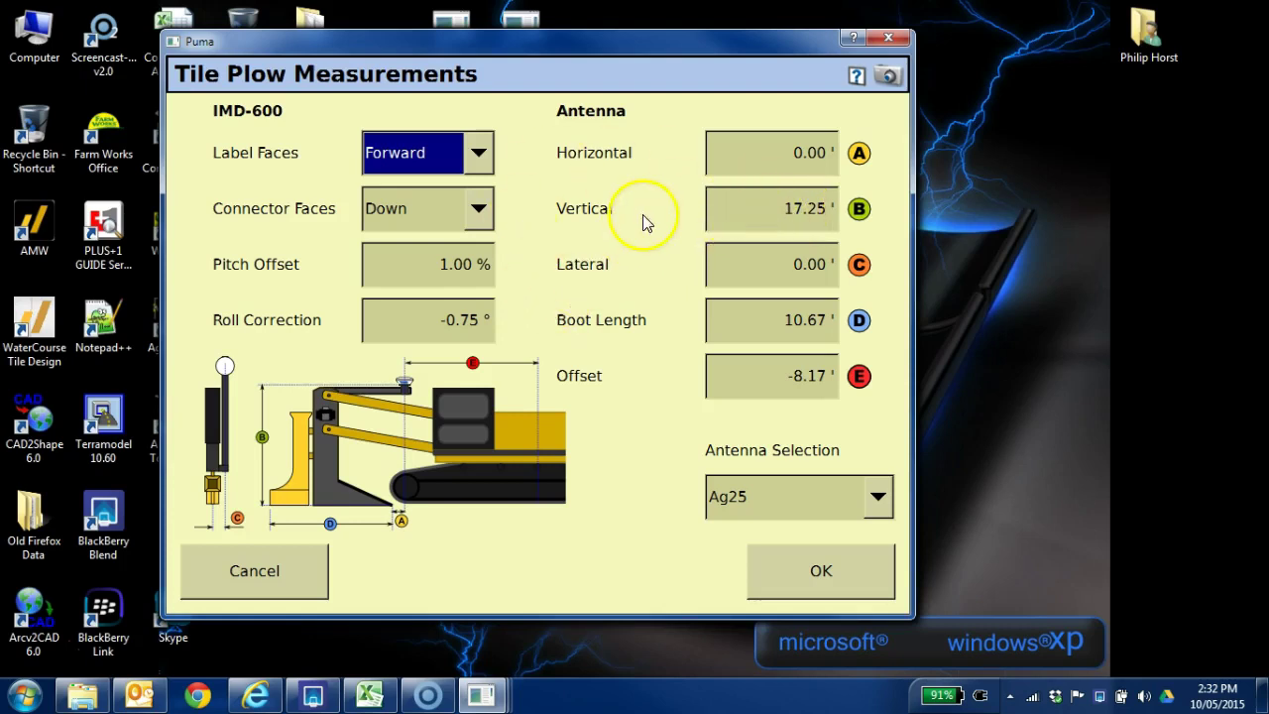
pyautogui.click(863, 593)
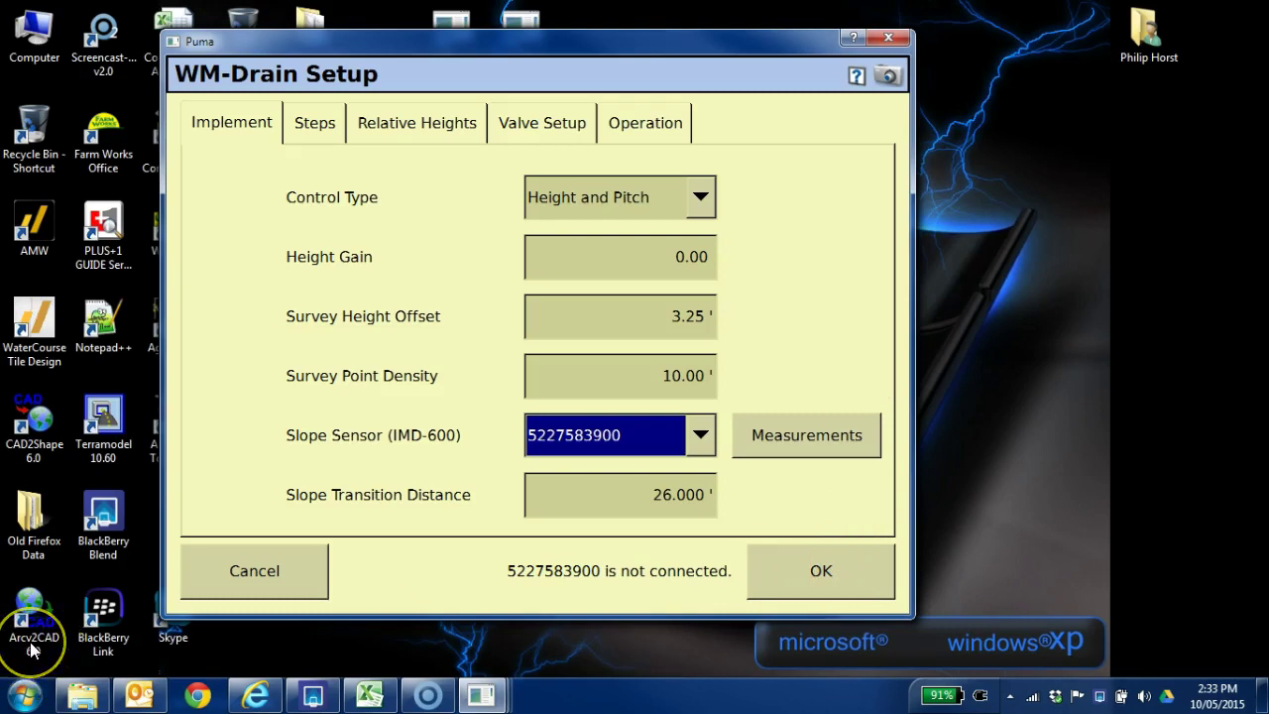
pyautogui.click(849, 570)
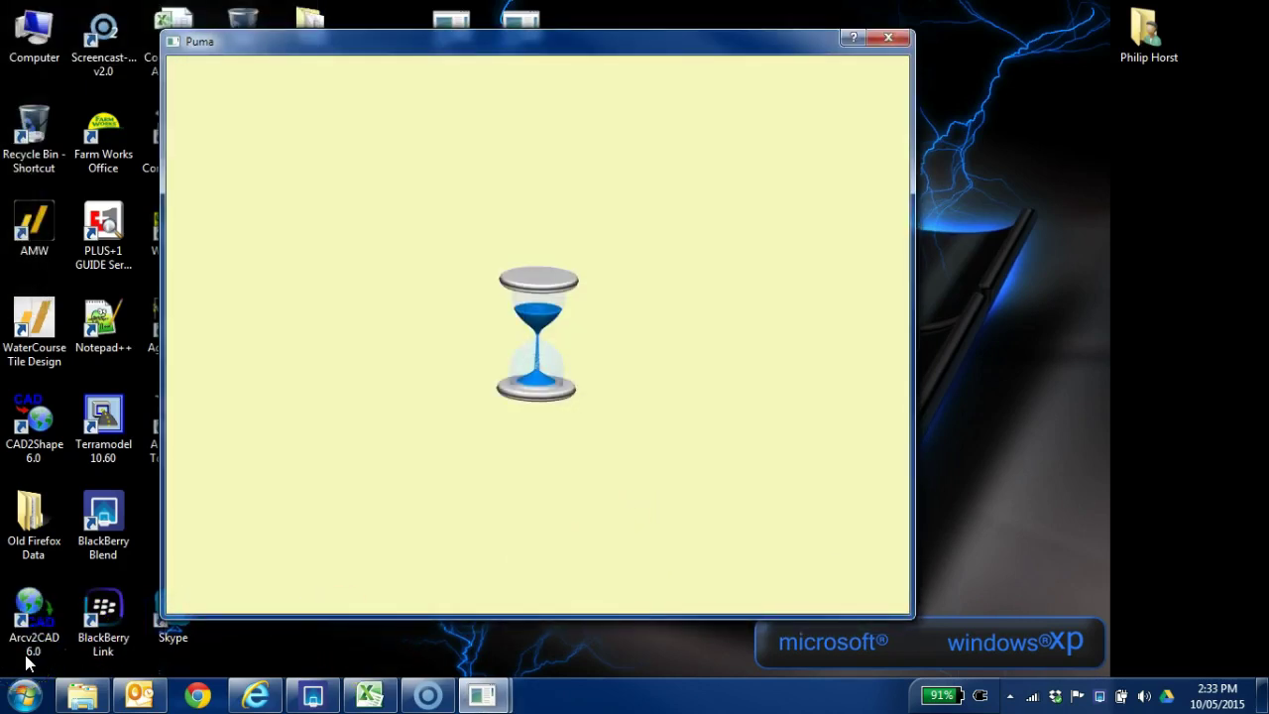
pyautogui.click(854, 570)
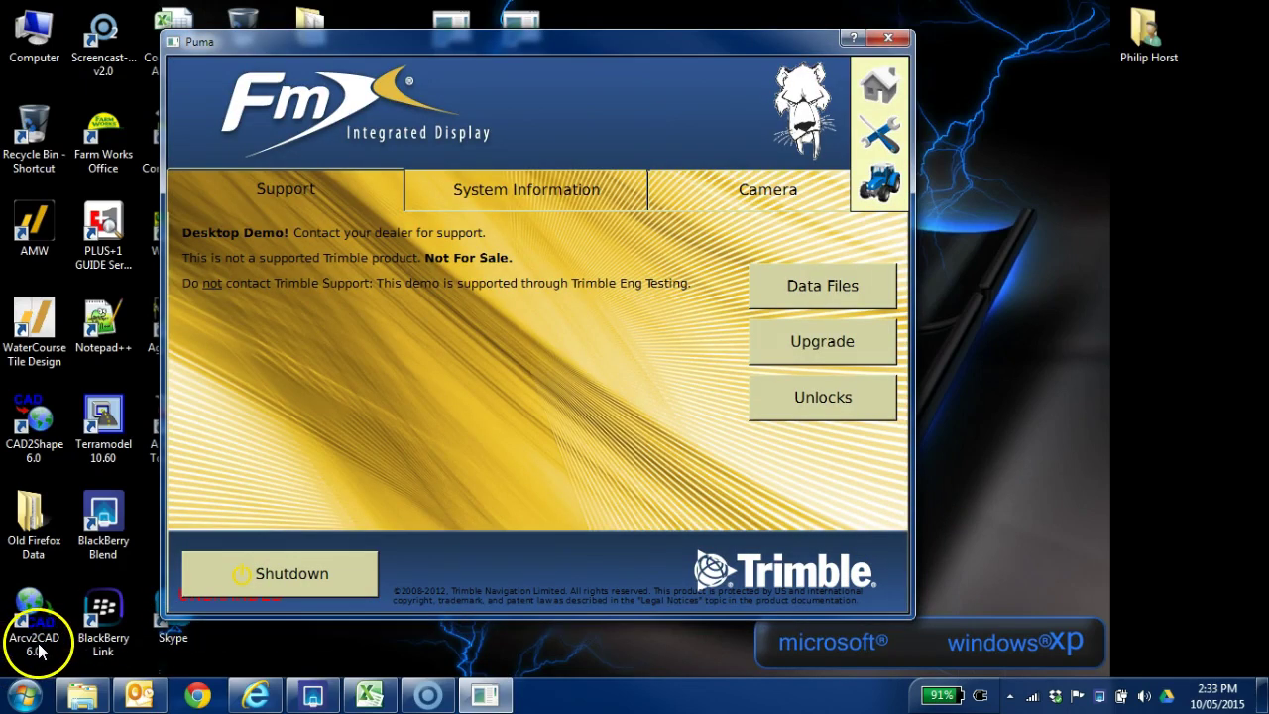